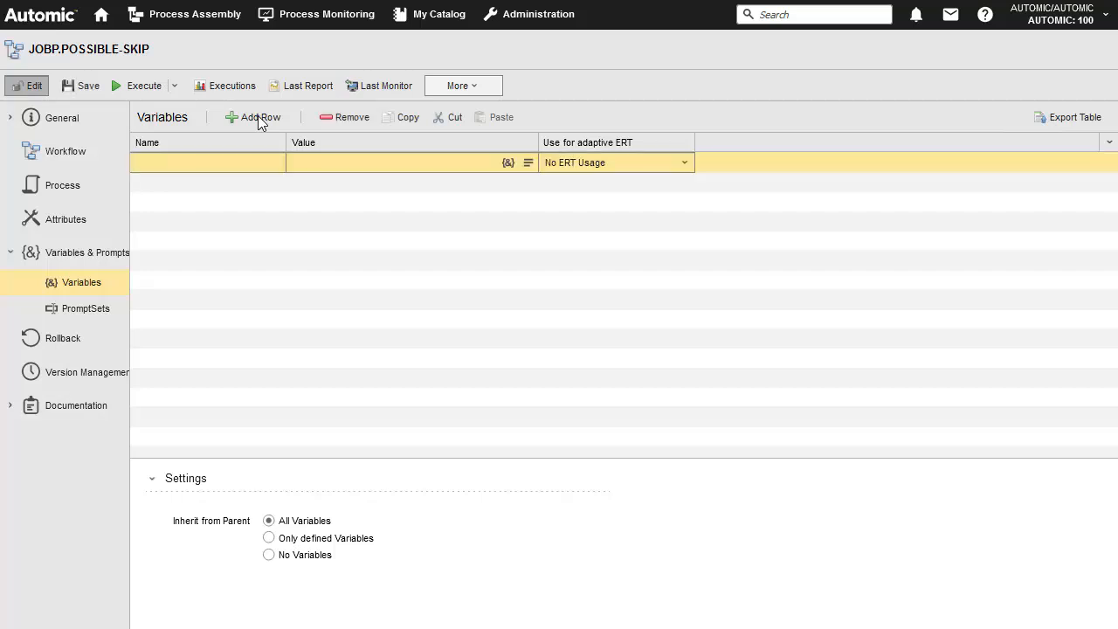
# - Name the new workflow variable &RESPONSE# and save the workflow
pyautogui.write('&RESPONSE#')
pyautogui.click(87, 83)
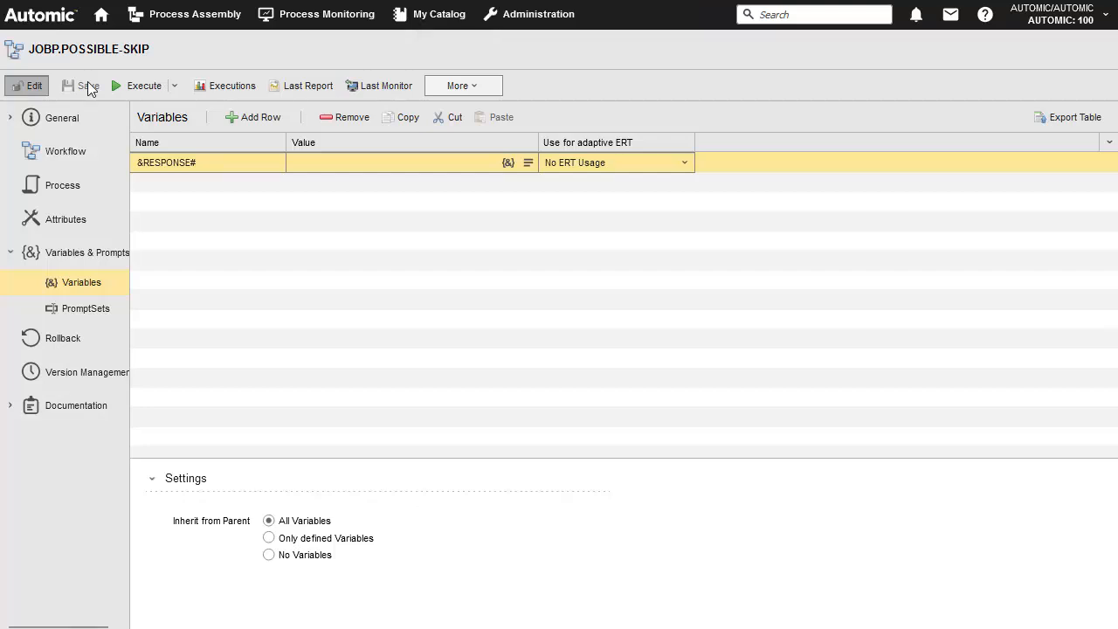
# - Create a PromptSet object named PRPT.RESPONSE with the title "Skip yes or no" in the TESTING folder
pyautogui.click(193, 16)
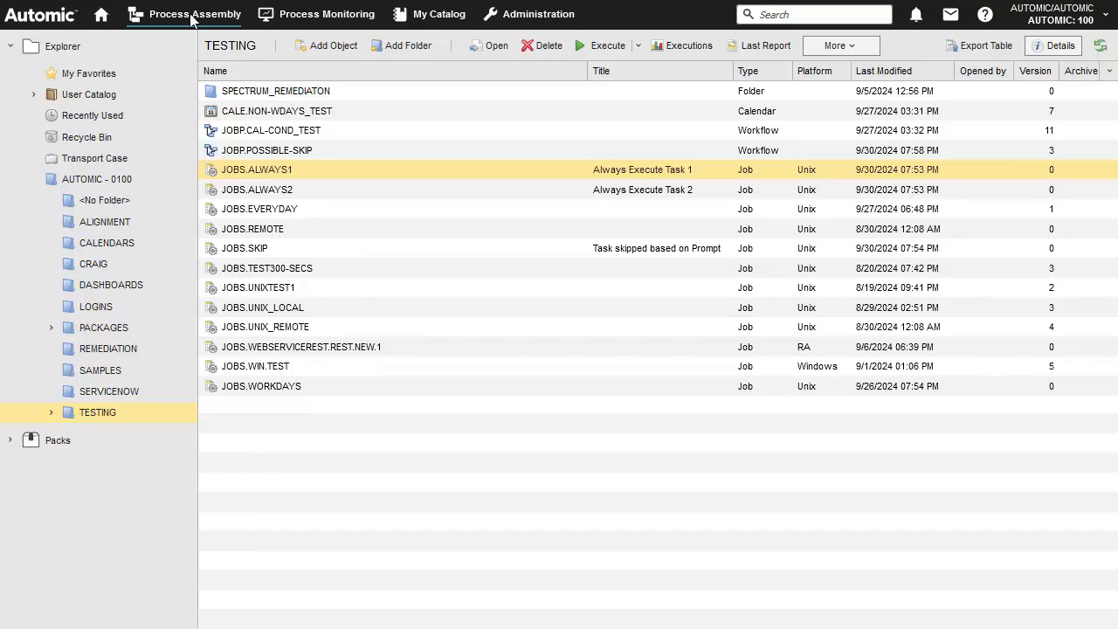
pyautogui.click(339, 47)
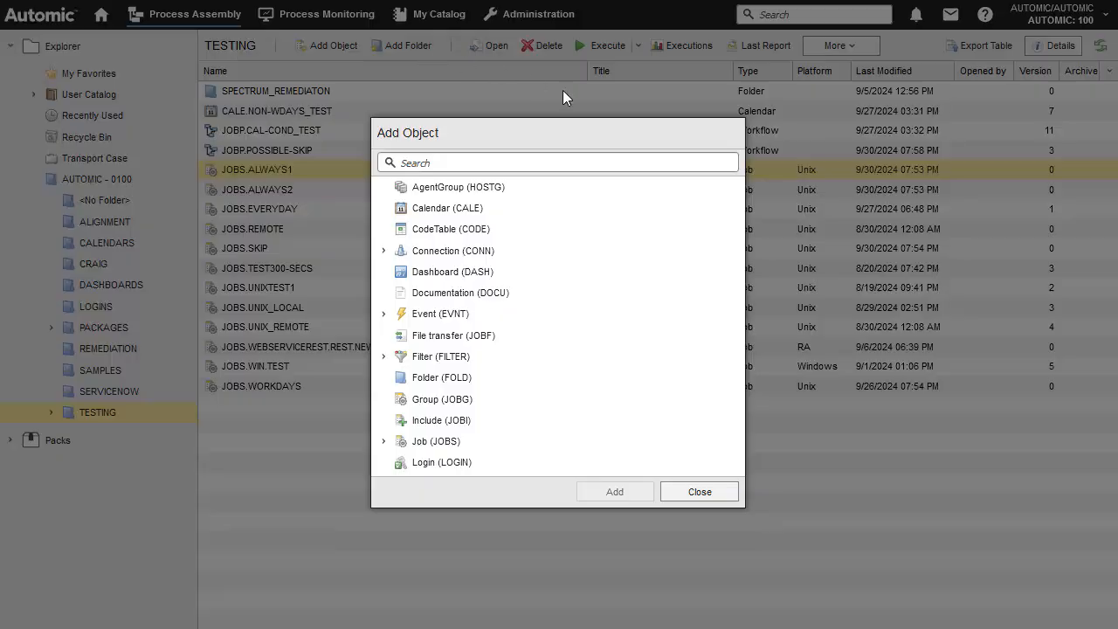
pyautogui.scroll(-5, 740, 452)
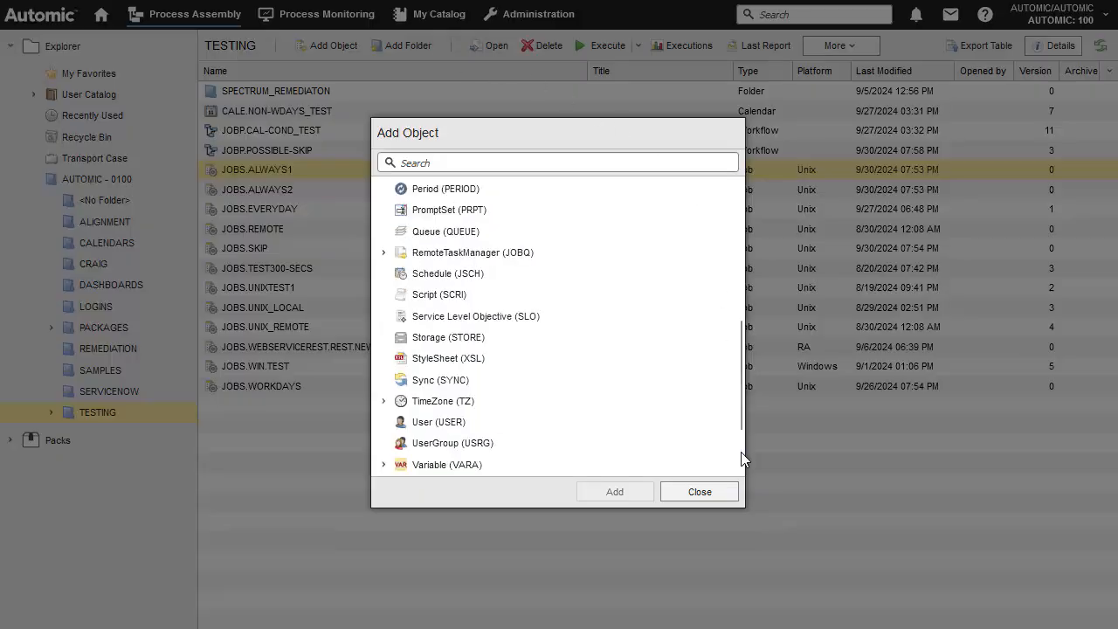
pyautogui.click(465, 214)
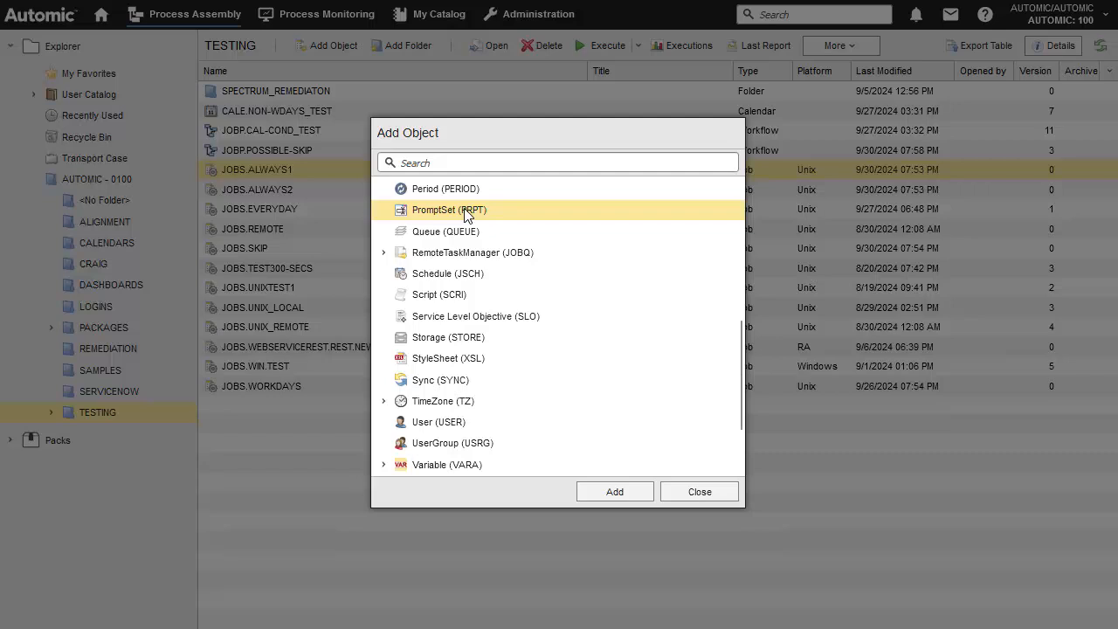
pyautogui.click(619, 492)
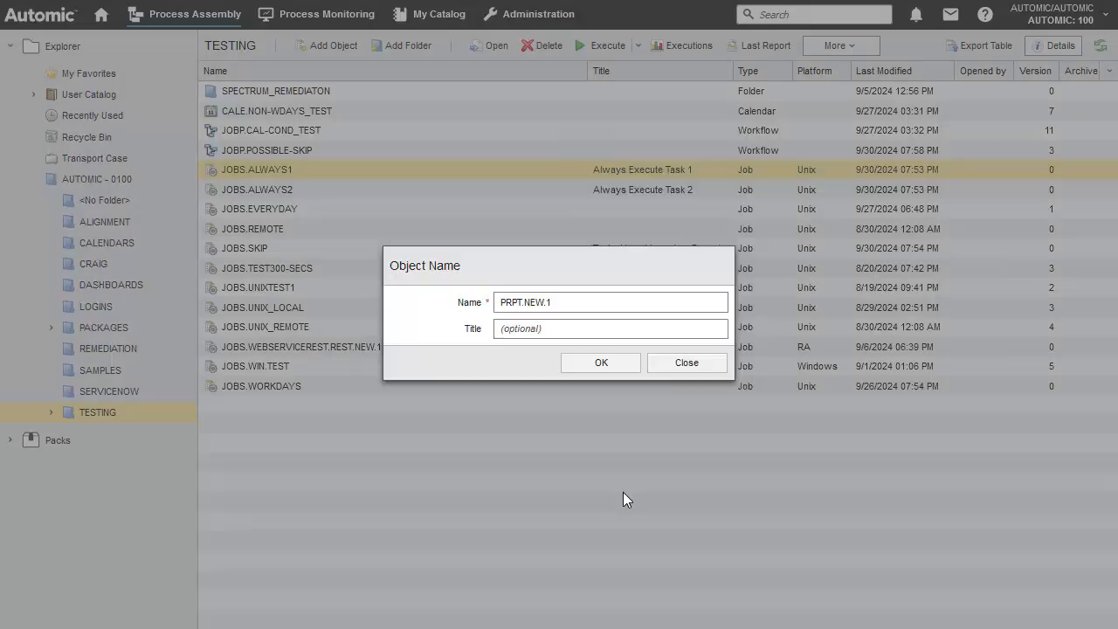
pyautogui.tripleClick(539, 301)
pyautogui.write('PRPT.RESPONSE')
pyautogui.click(524, 332)
pyautogui.write('Skip yes or no')
pyautogui.click(601, 363)
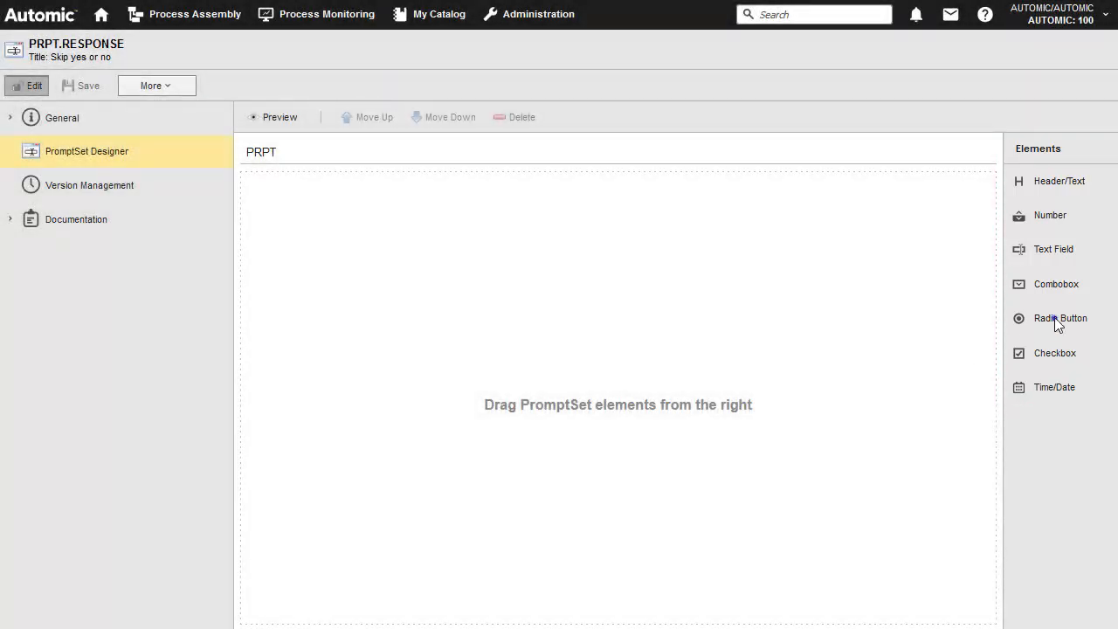
# - Add a radio button referencing PCK.ITPA_SHARED.PRV.VARA.YES_NO, labelled "Skip the middle task: Yes or No?" with variable &RESPONSE#, and save the PromptSet
pyautogui.moveTo(1057, 320); pyautogui.dragTo(412, 279)
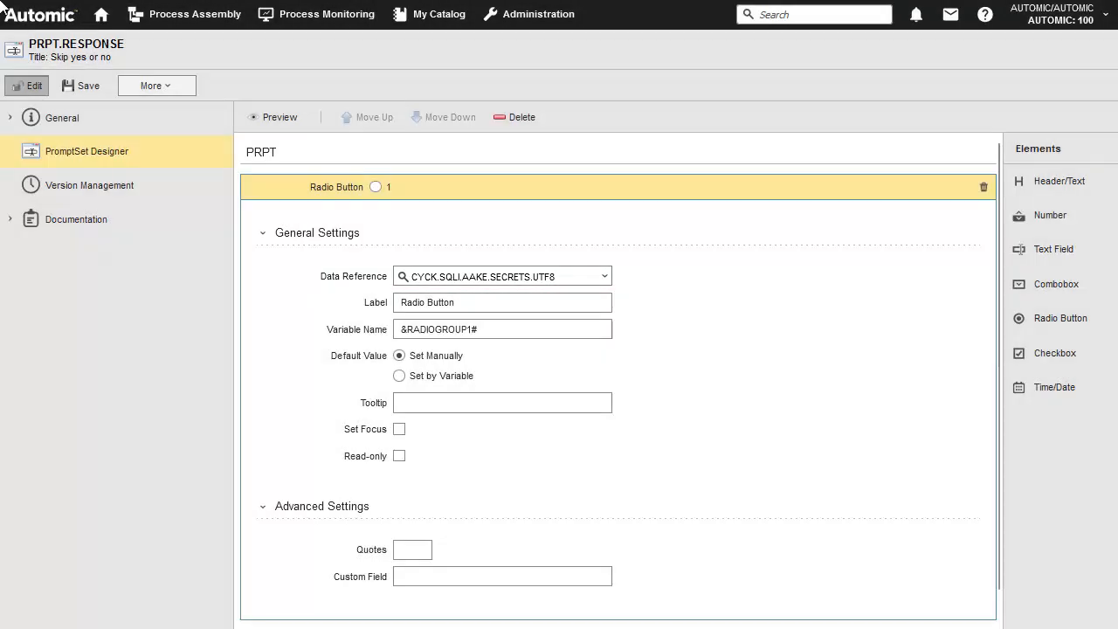
pyautogui.click(507, 278)
pyautogui.write('YES')
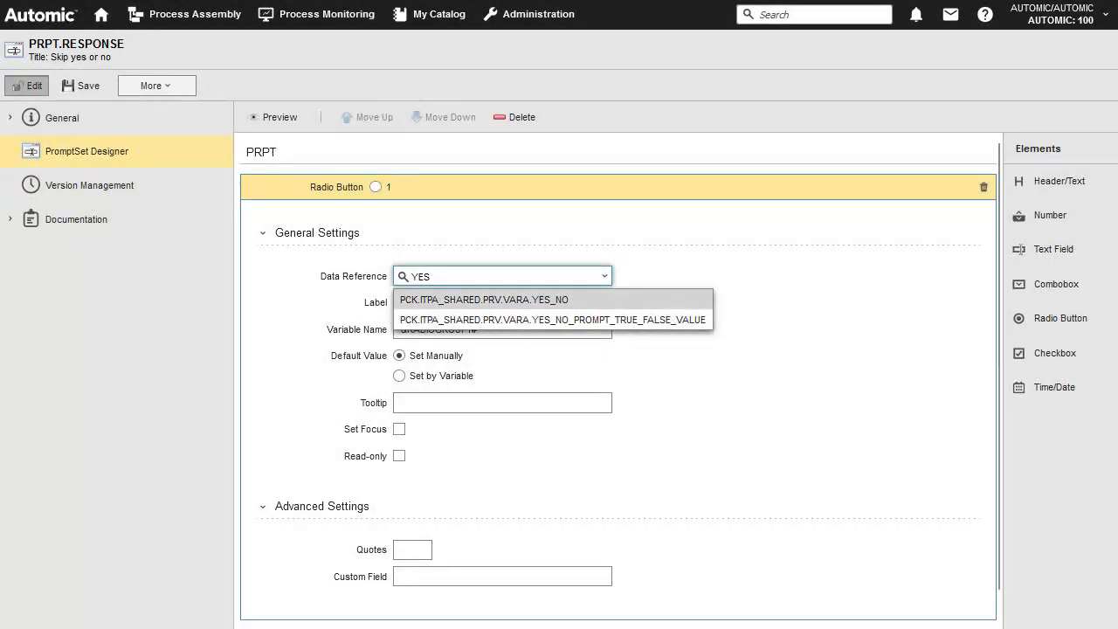
pyautogui.click(522, 302)
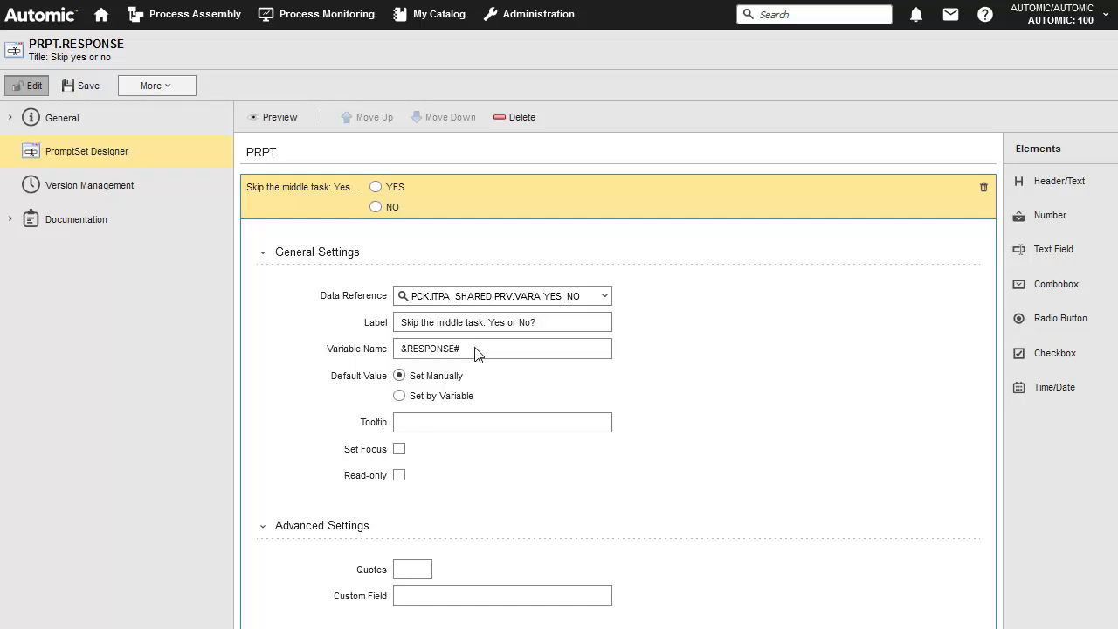
pyautogui.click(85, 88)
# - Add the PRPT.RESPONSE PromptSet from the TESTING folder to the JOBP.POSSIBLE-SKIP workflow, select NO as its answer, and save
pyautogui.click(187, 15)
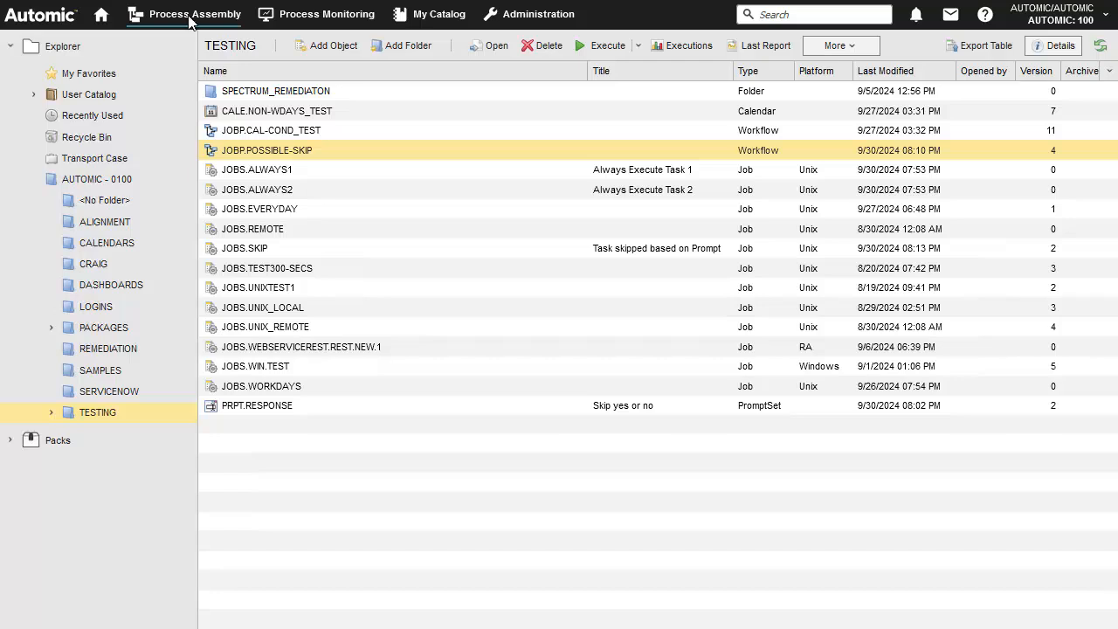
pyautogui.doubleClick(290, 151)
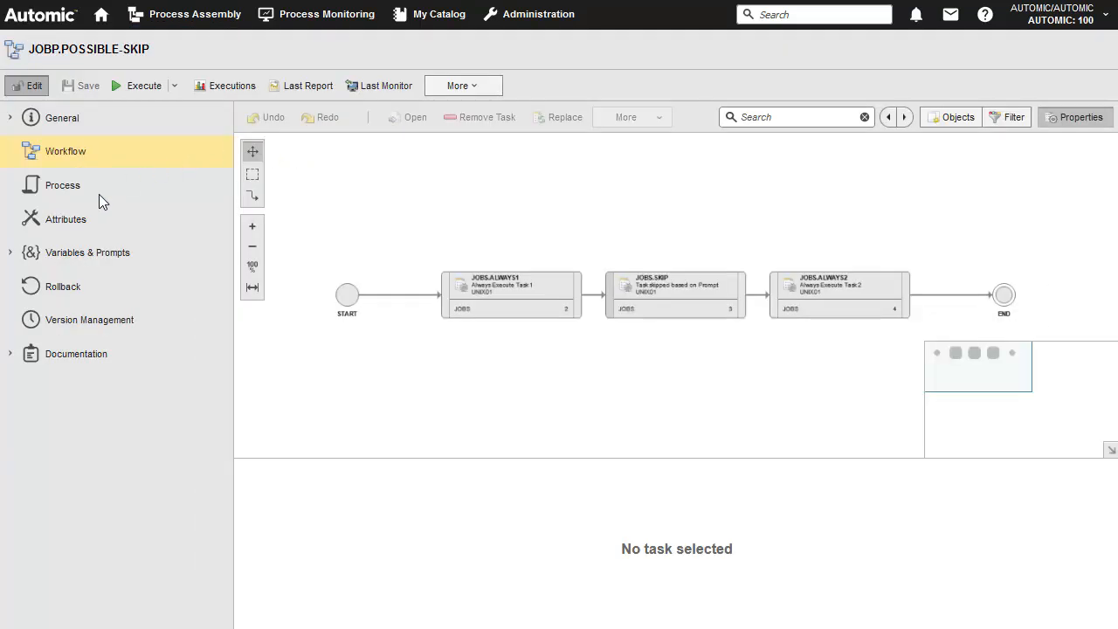
pyautogui.click(76, 253)
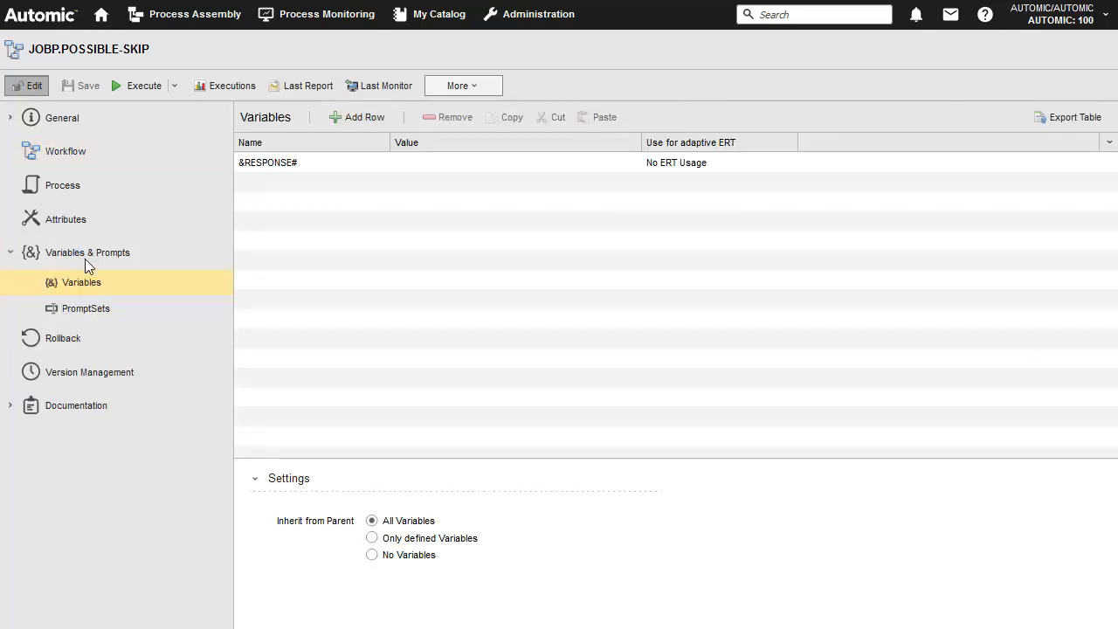
pyautogui.click(91, 310)
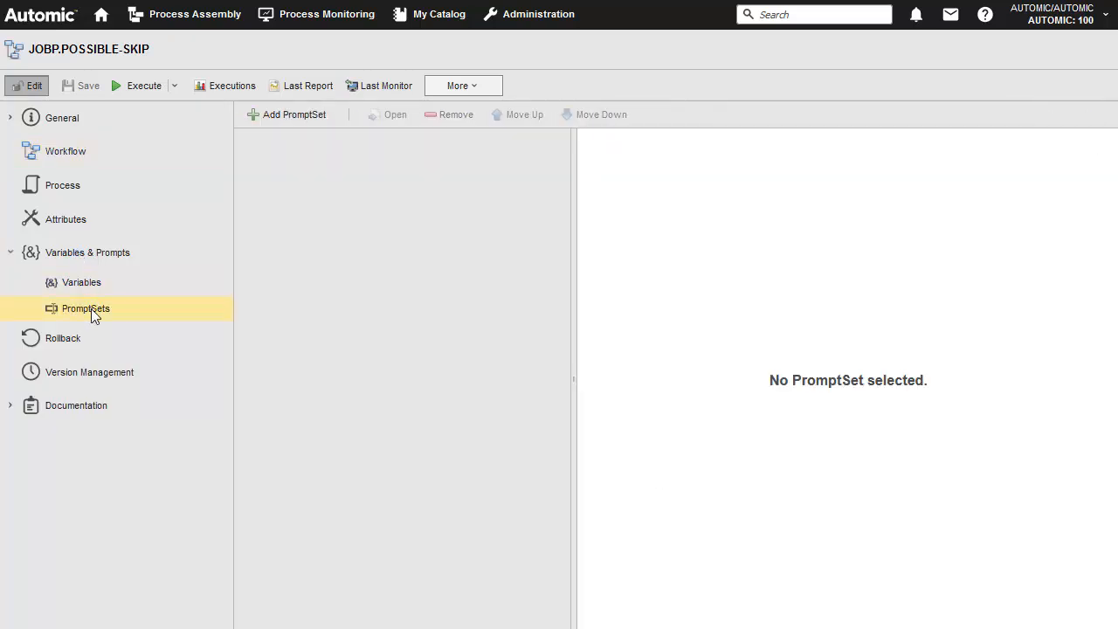
pyautogui.click(291, 114)
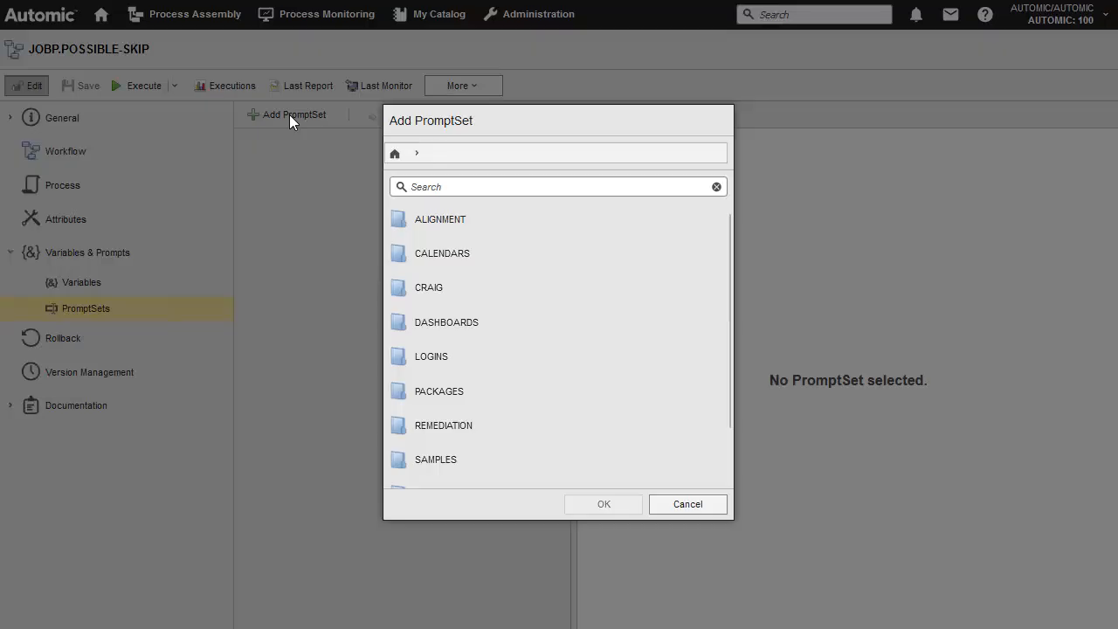
pyautogui.click(729, 471)
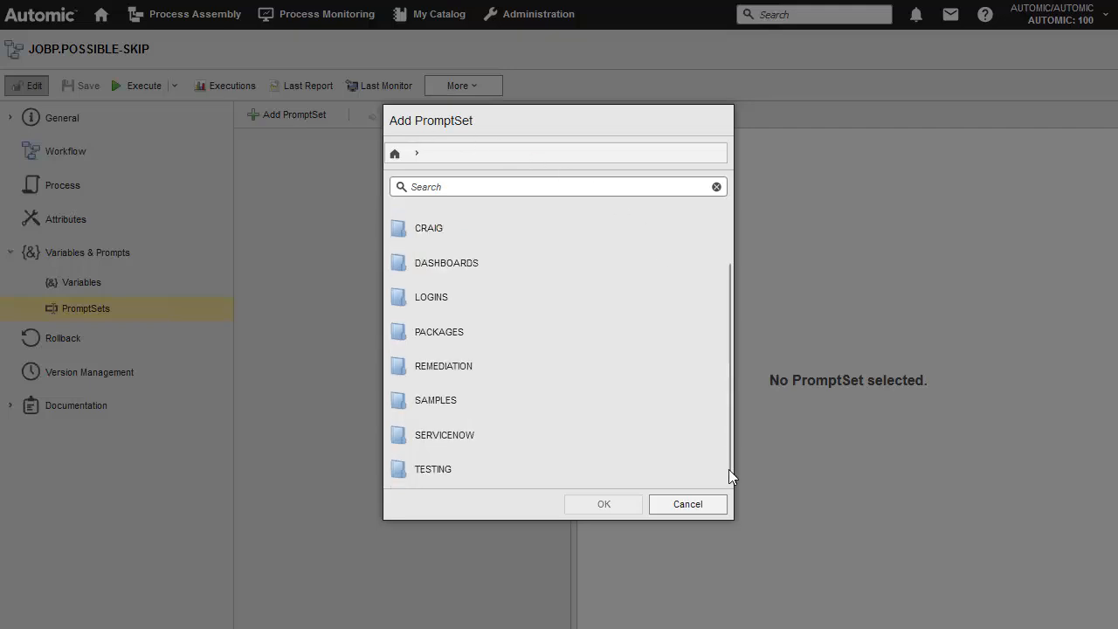
pyautogui.click(429, 469)
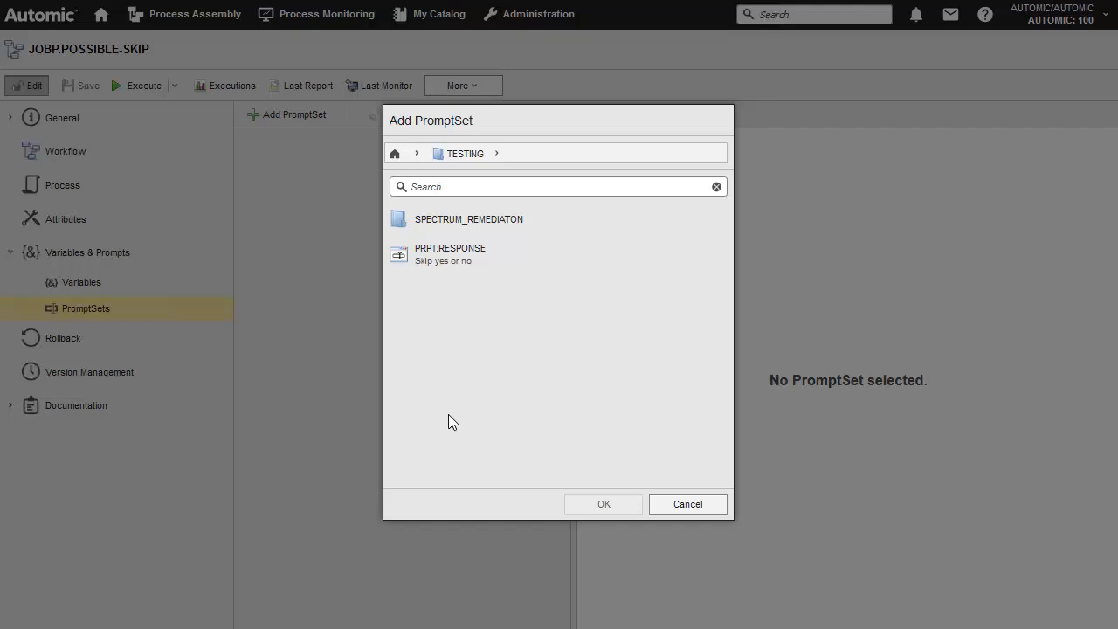
pyautogui.click(455, 254)
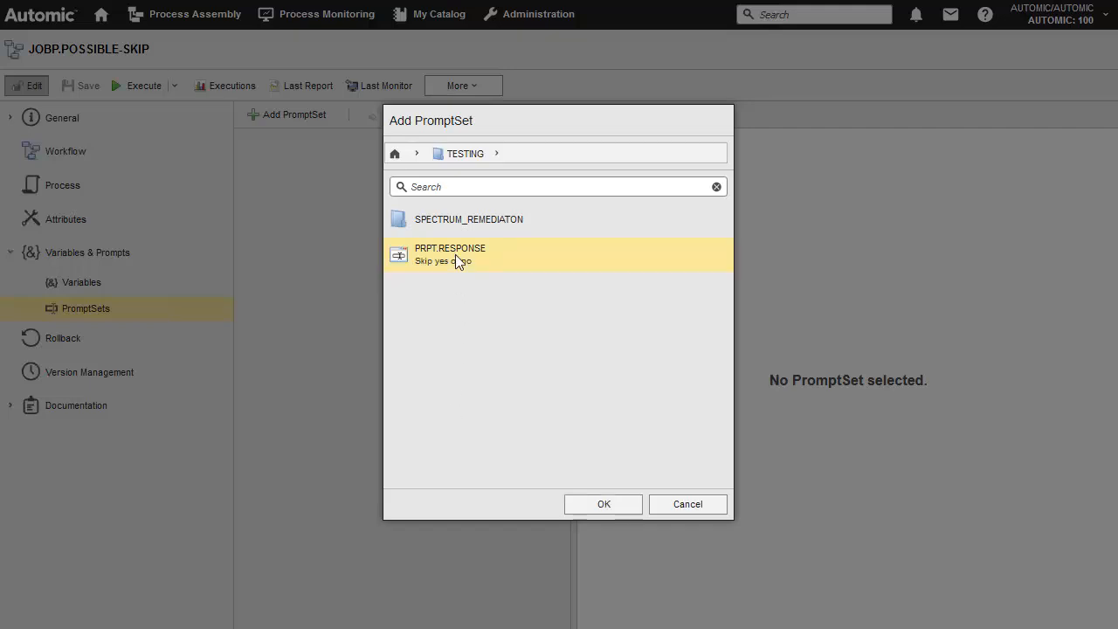
pyautogui.click(603, 504)
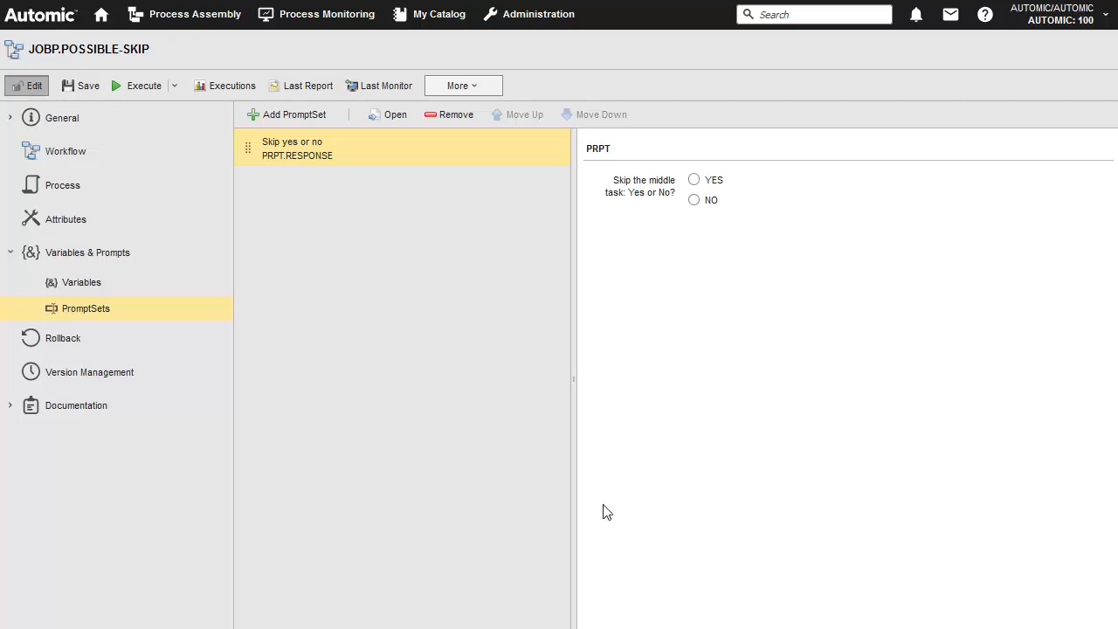
pyautogui.click(695, 200)
pyautogui.click(87, 87)
# - Add a user-defined IF condition to the preconditions of the JOBS.SKIP task in the workflow
pyautogui.click(64, 150)
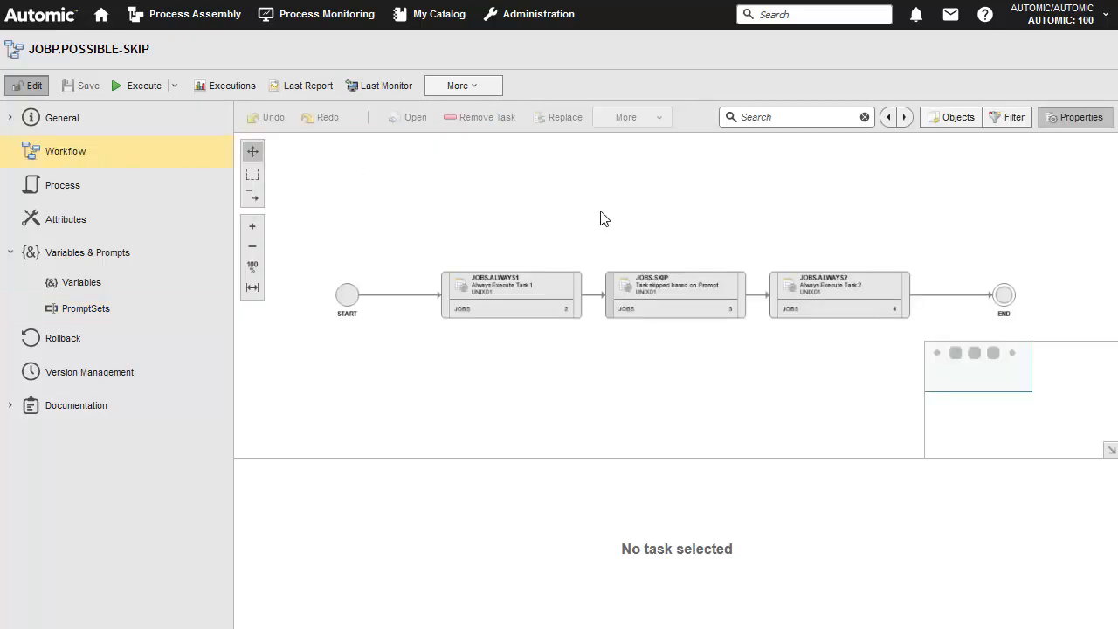
pyautogui.click(667, 290)
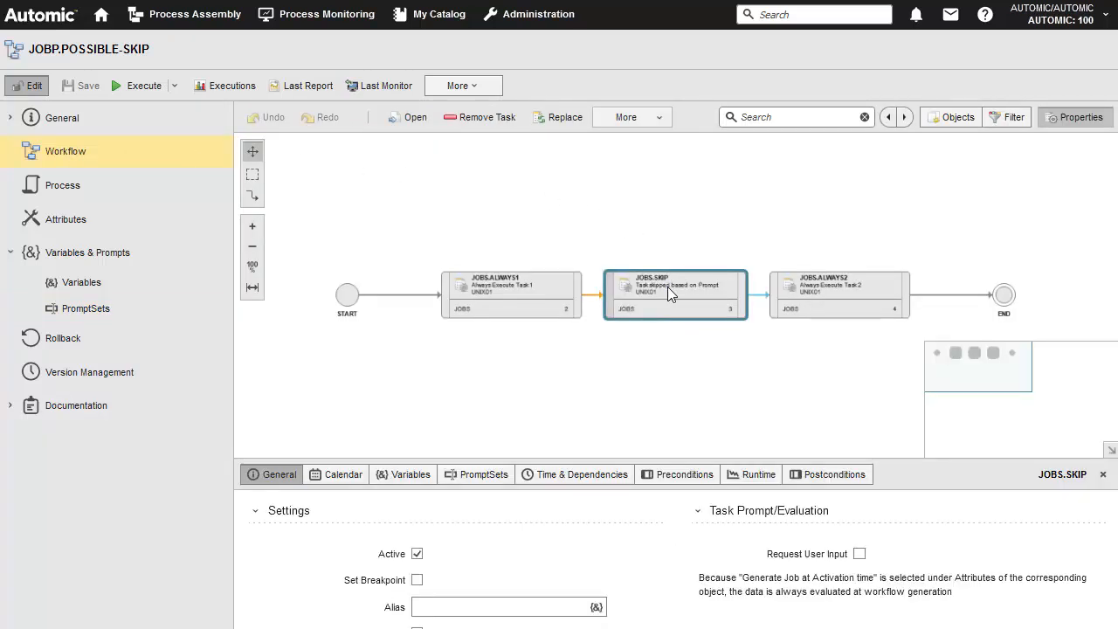
pyautogui.moveTo(552, 455); pyautogui.dragTo(564, 343)
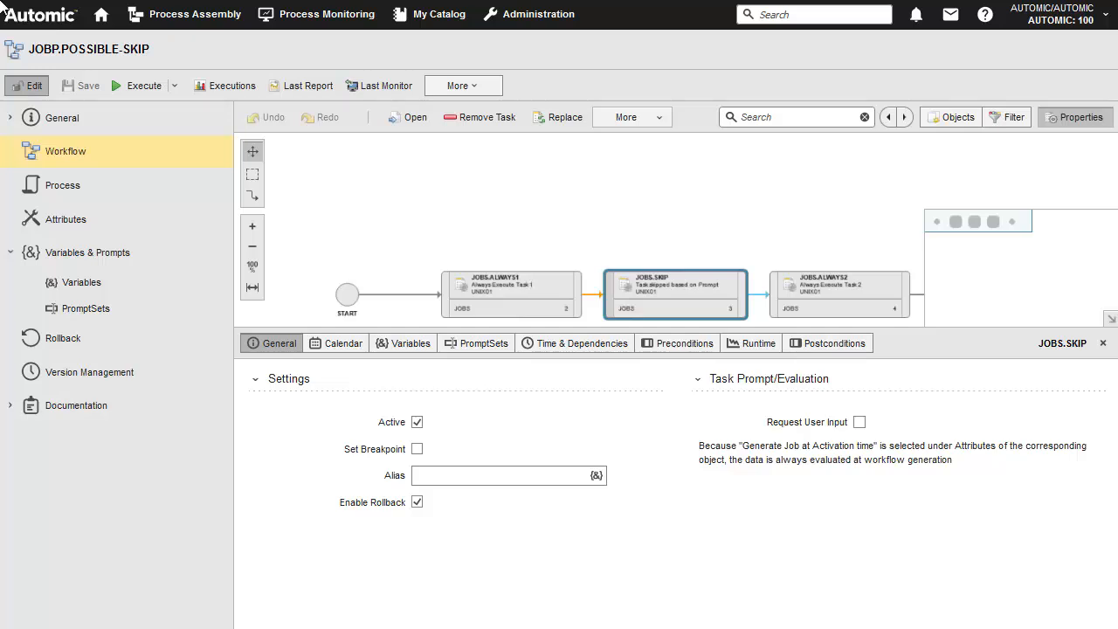
pyautogui.click(680, 345)
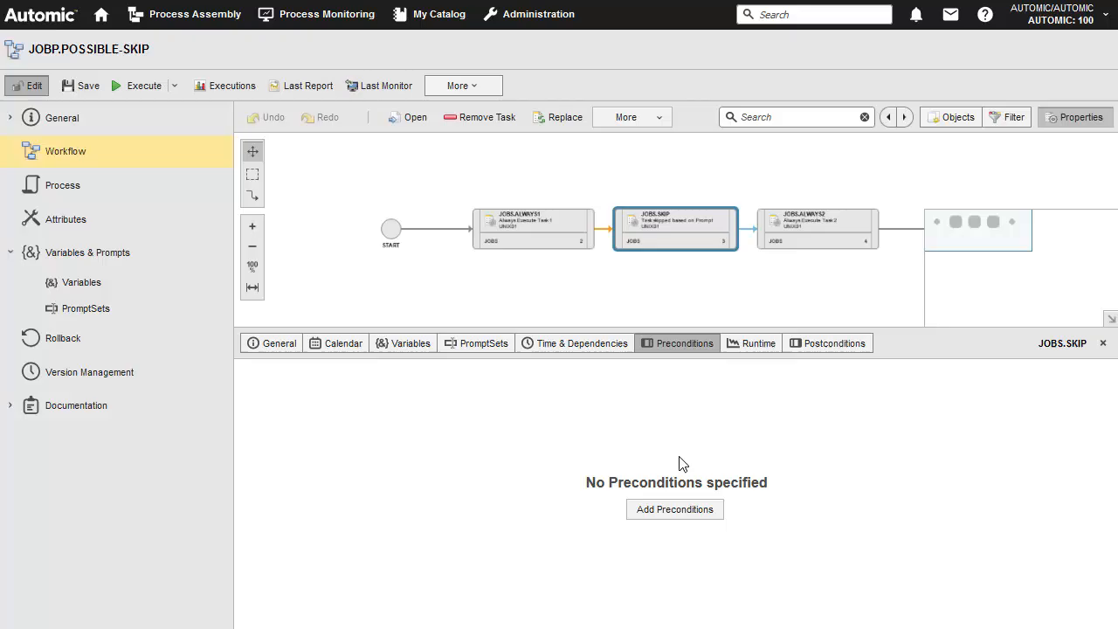
pyautogui.click(679, 509)
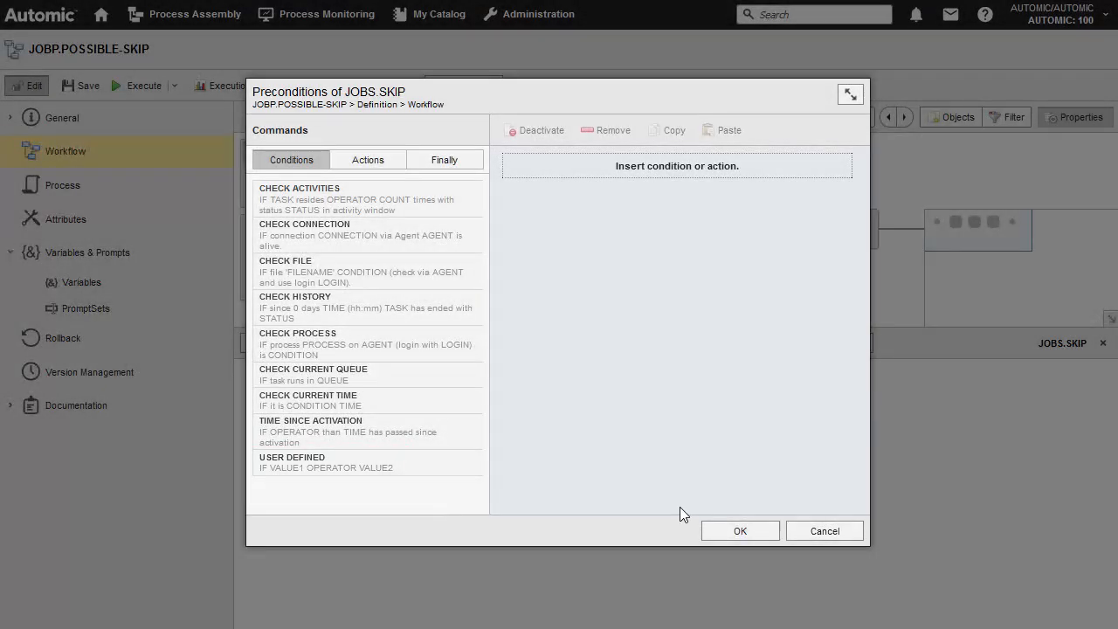
pyautogui.moveTo(297, 459); pyautogui.dragTo(654, 171)
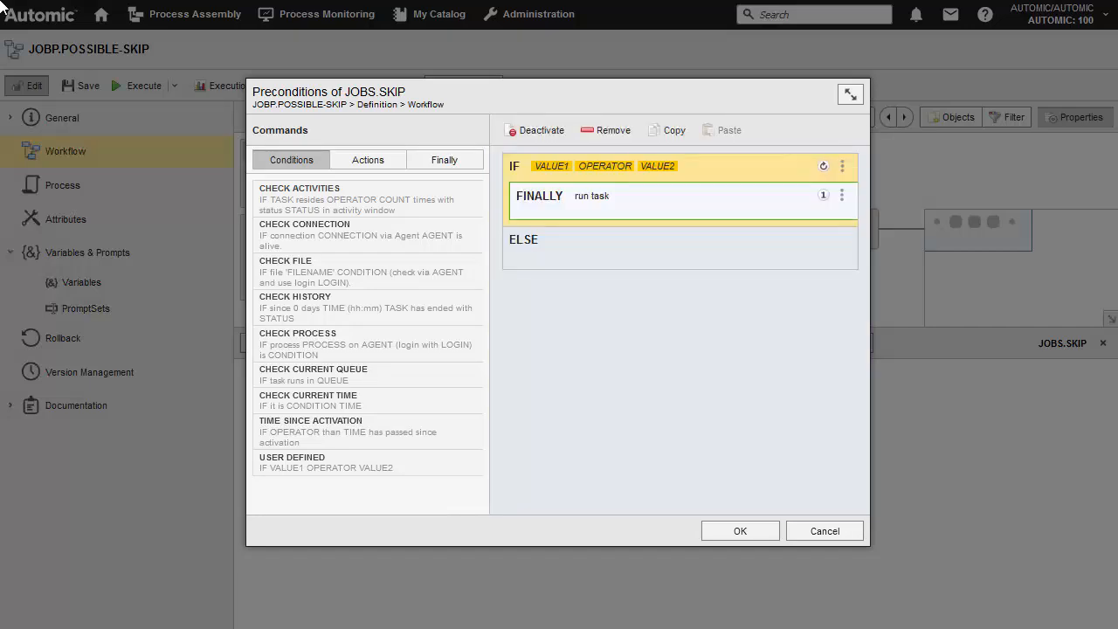
# - Define the IF condition as &RESPONSE# = NO and accept it
pyautogui.click(656, 164)
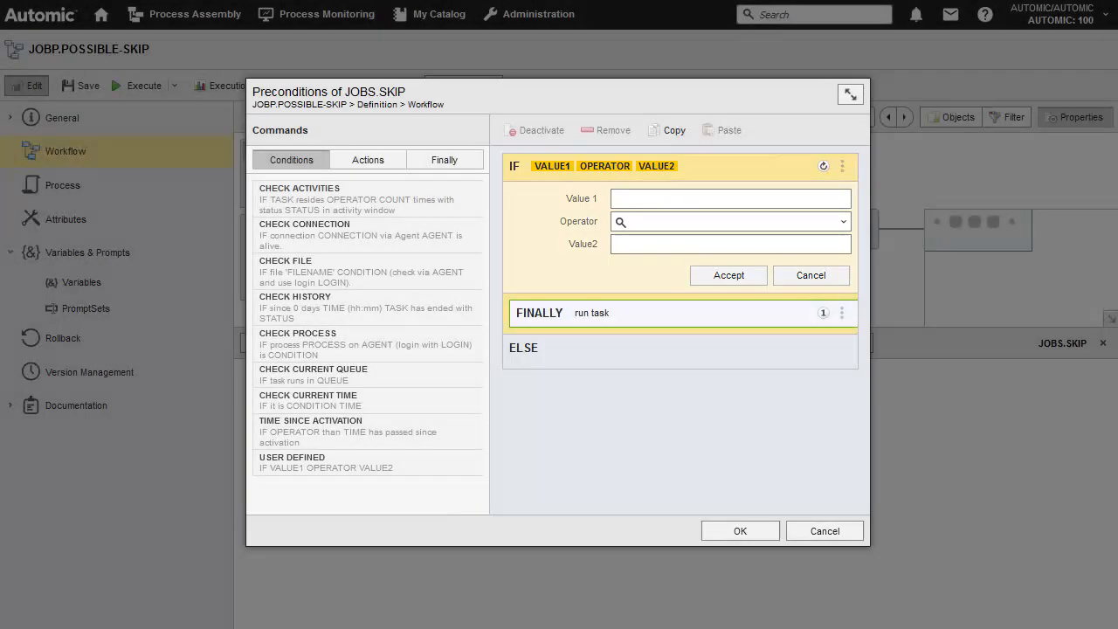
pyautogui.click(630, 203)
pyautogui.write('&RESPONSE#')
pyautogui.click(843, 223)
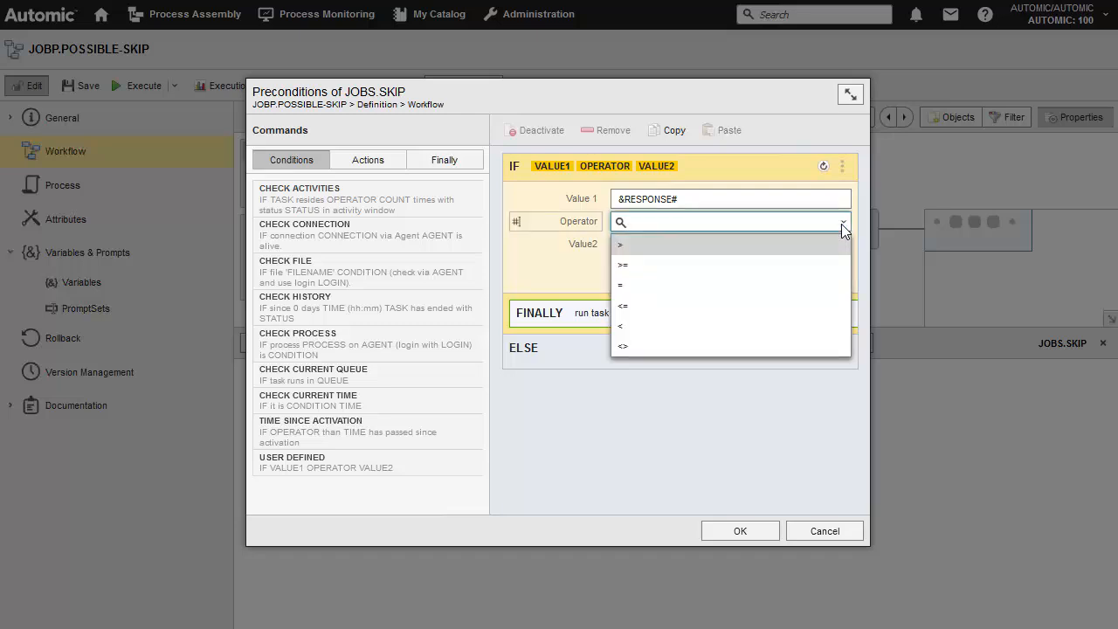
pyautogui.click(620, 284)
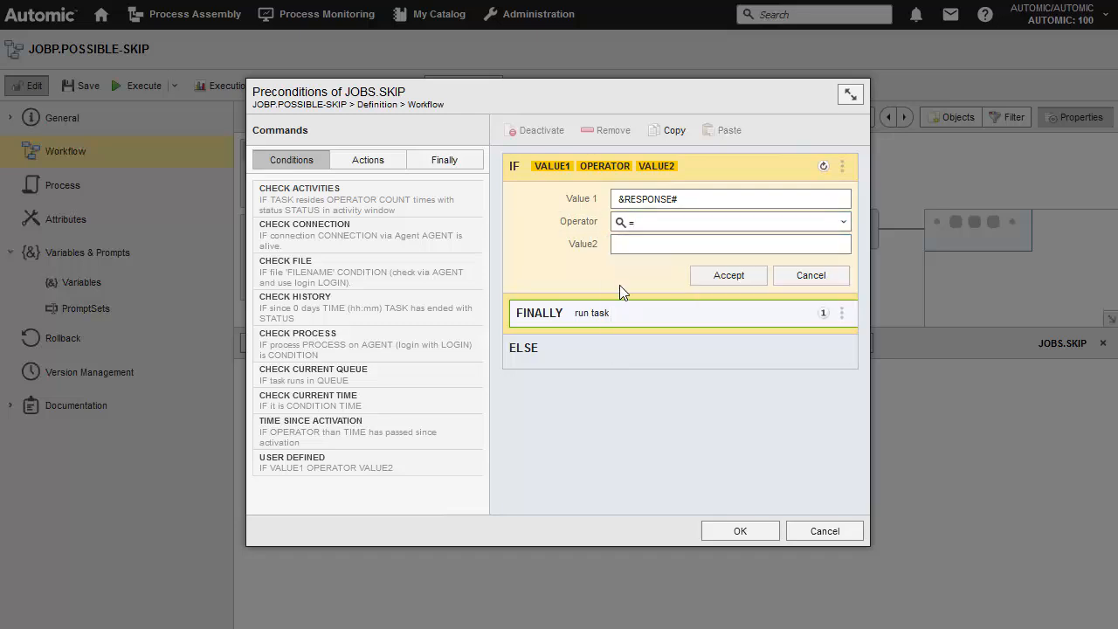
pyautogui.click(619, 245)
pyautogui.write('NO')
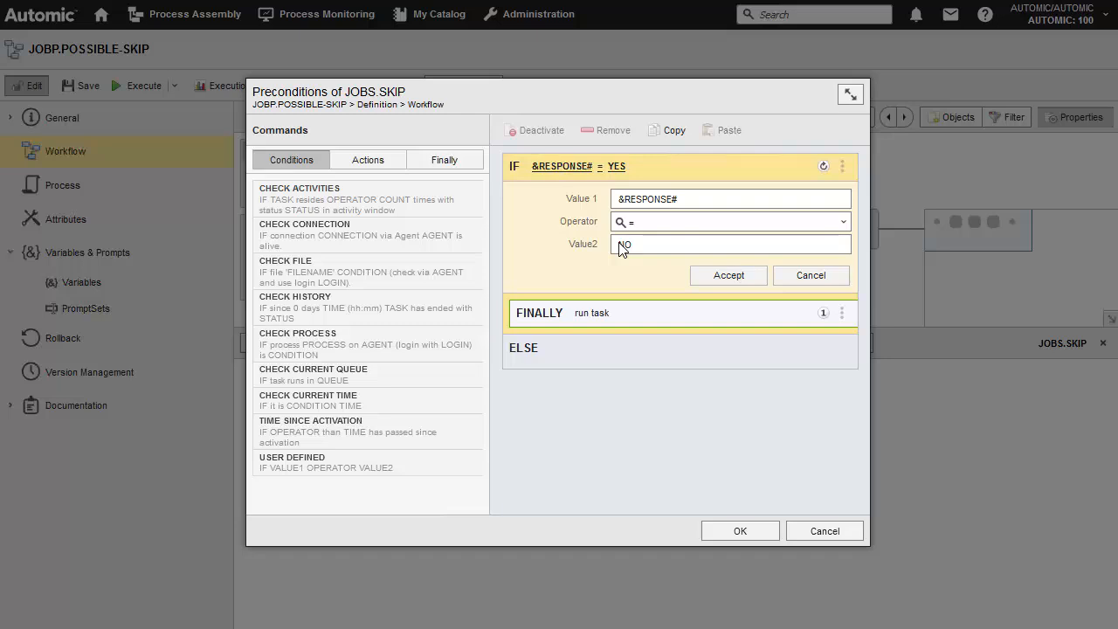
pyautogui.click(730, 276)
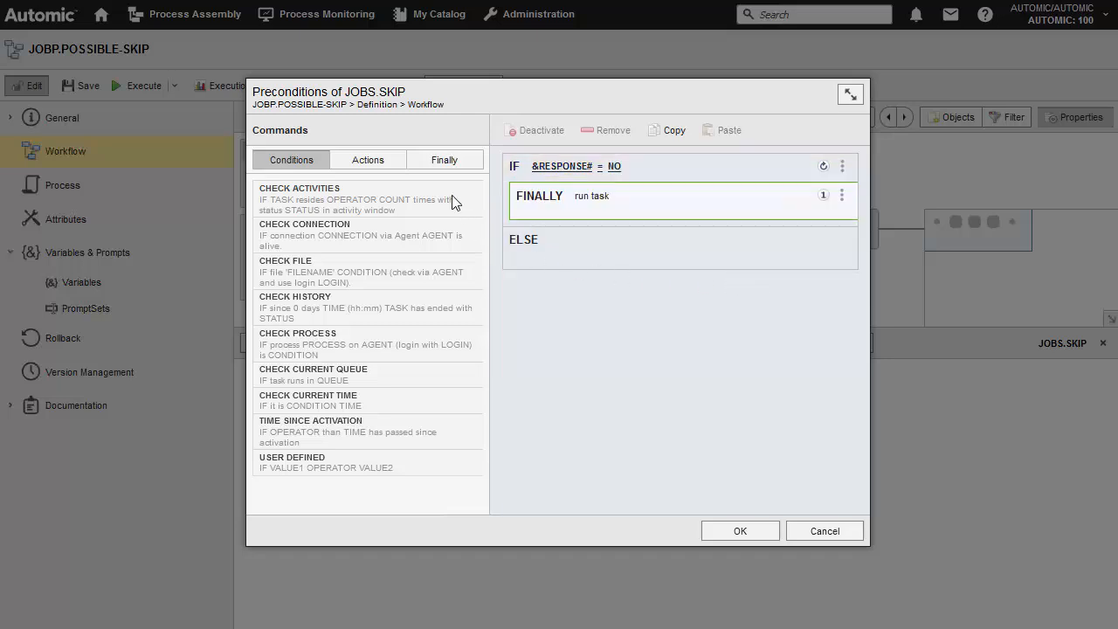
# - Add a skip task outcome with message "The Task was skipped" to the ELSE branch of the JOBS.SKIP preconditions, and save the workflow
pyautogui.click(443, 160)
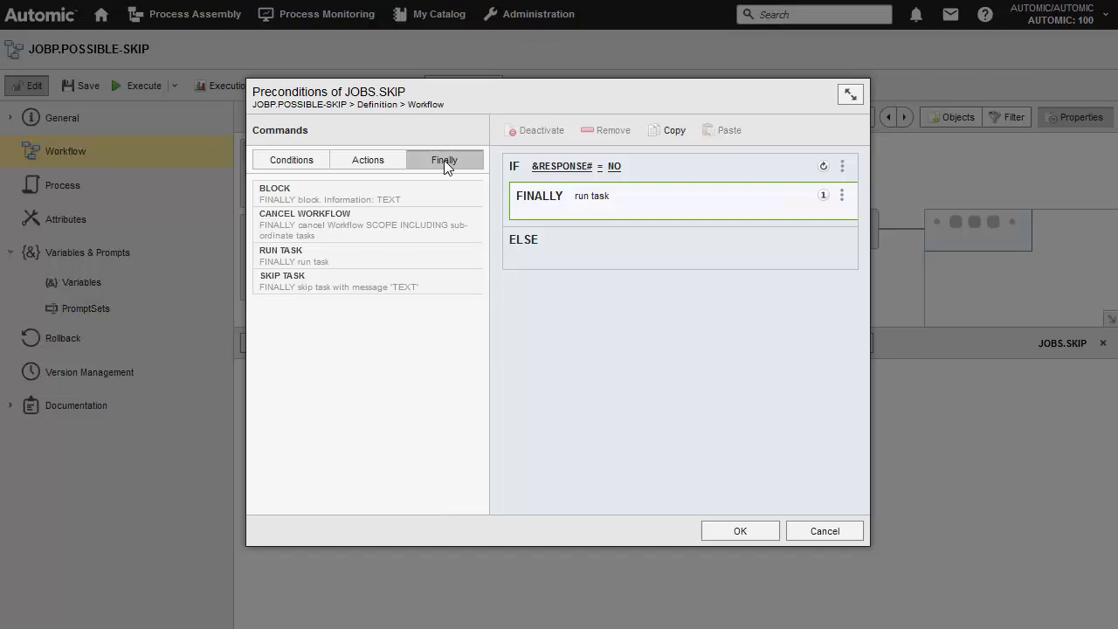
pyautogui.moveTo(304, 280); pyautogui.dragTo(585, 269)
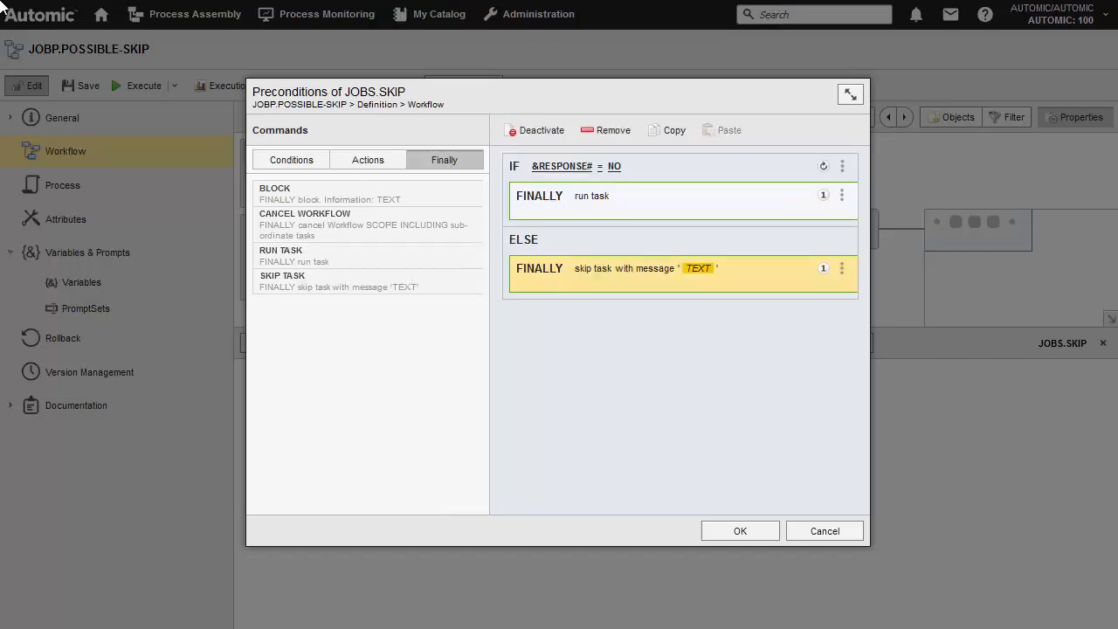
pyautogui.click(737, 530)
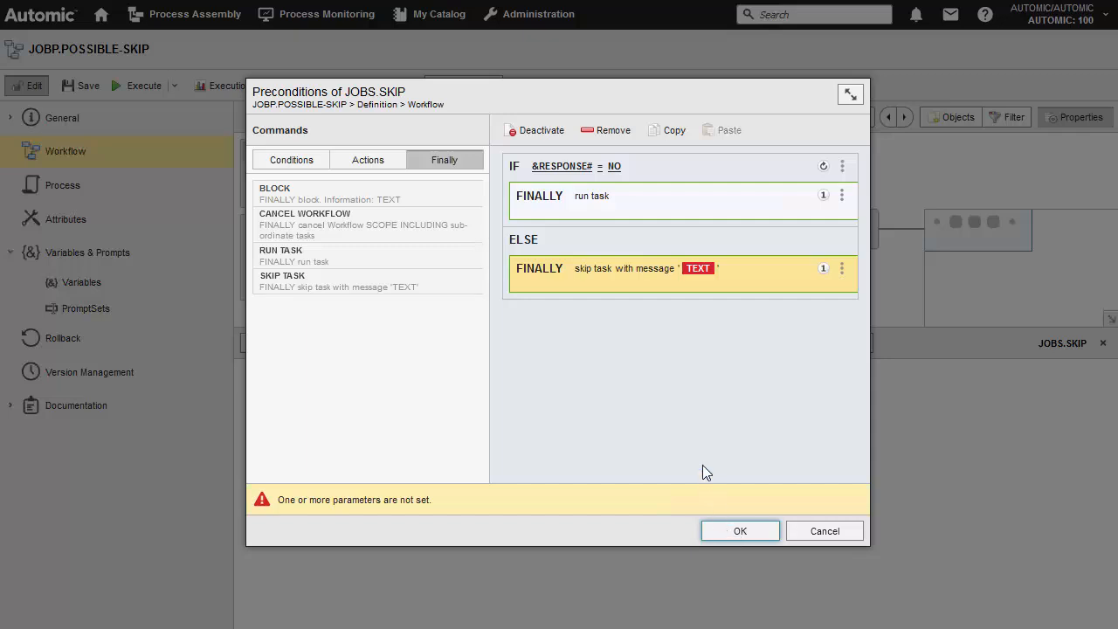
pyautogui.click(694, 268)
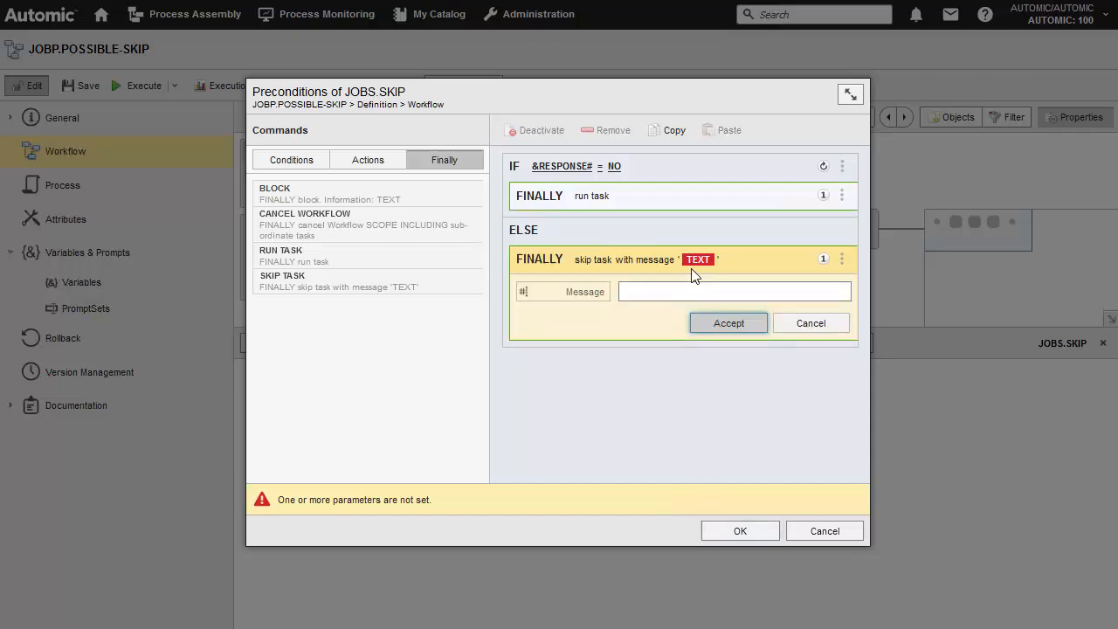
pyautogui.click(623, 289)
pyautogui.write('The Task was skipped')
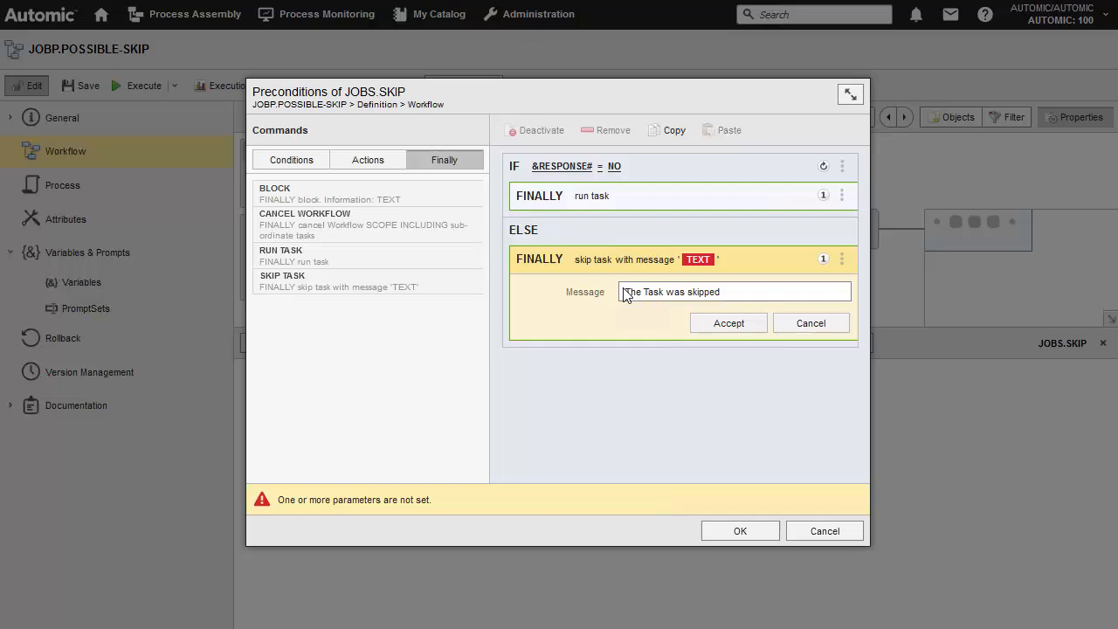
pyautogui.click(729, 324)
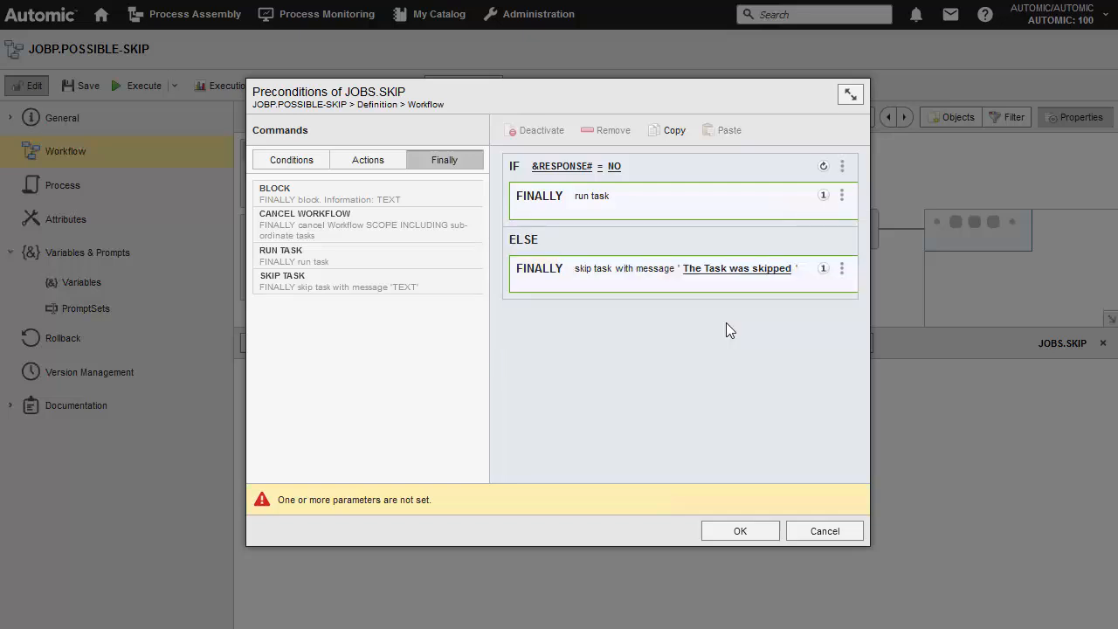
pyautogui.click(739, 530)
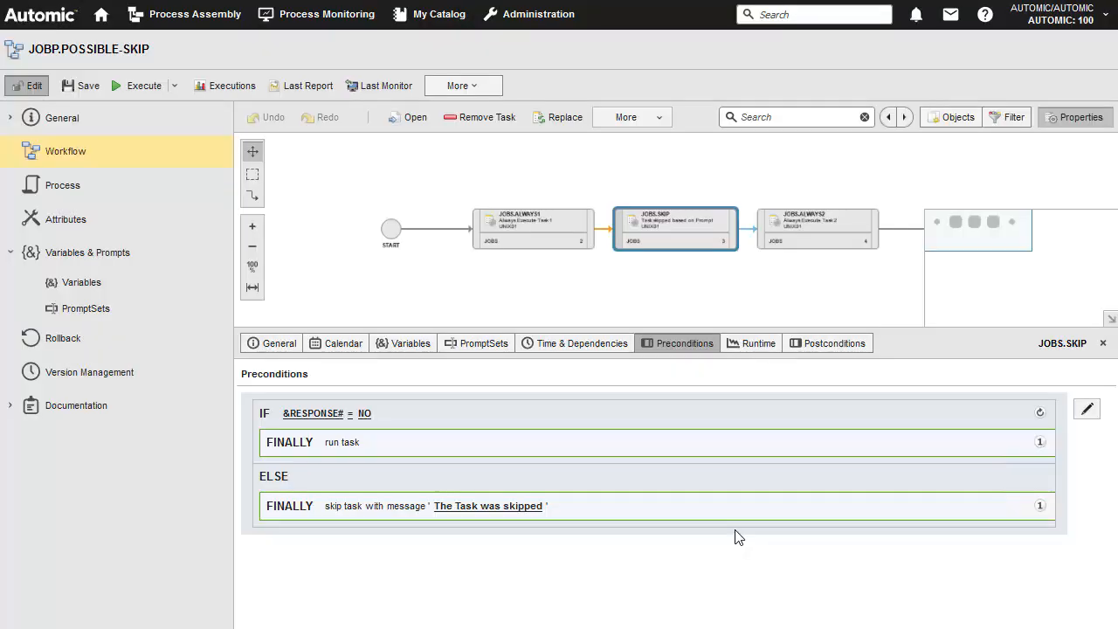
pyautogui.click(81, 86)
# - Execute the JOBP.POSSIBLE-SKIP workflow and submit its input request with YES as the answer to skipping the middle task
pyautogui.click(143, 86)
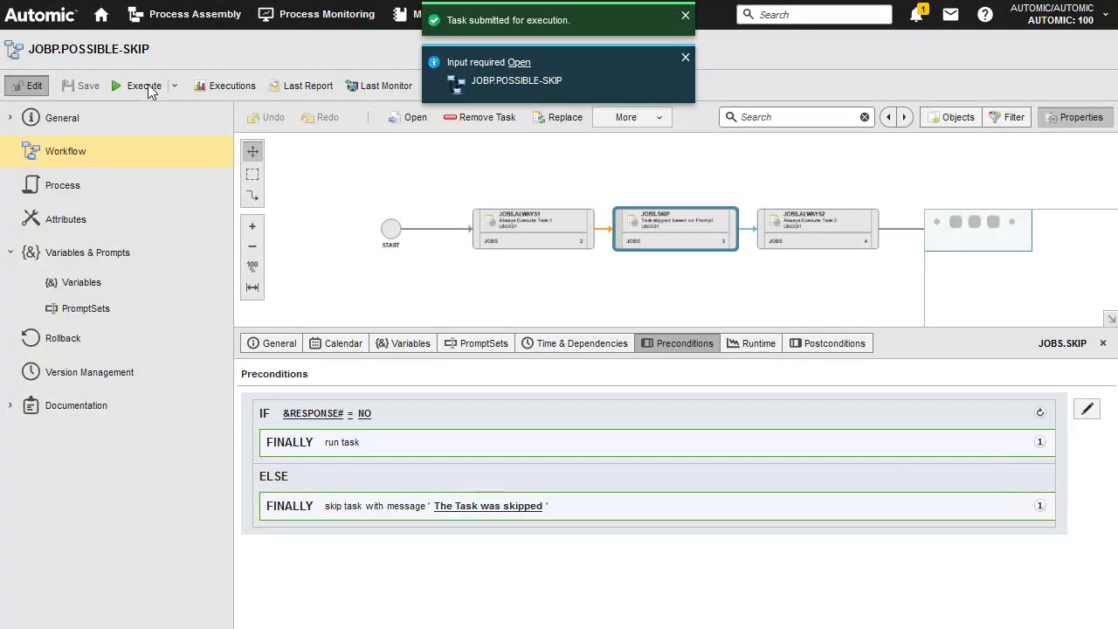
pyautogui.click(521, 62)
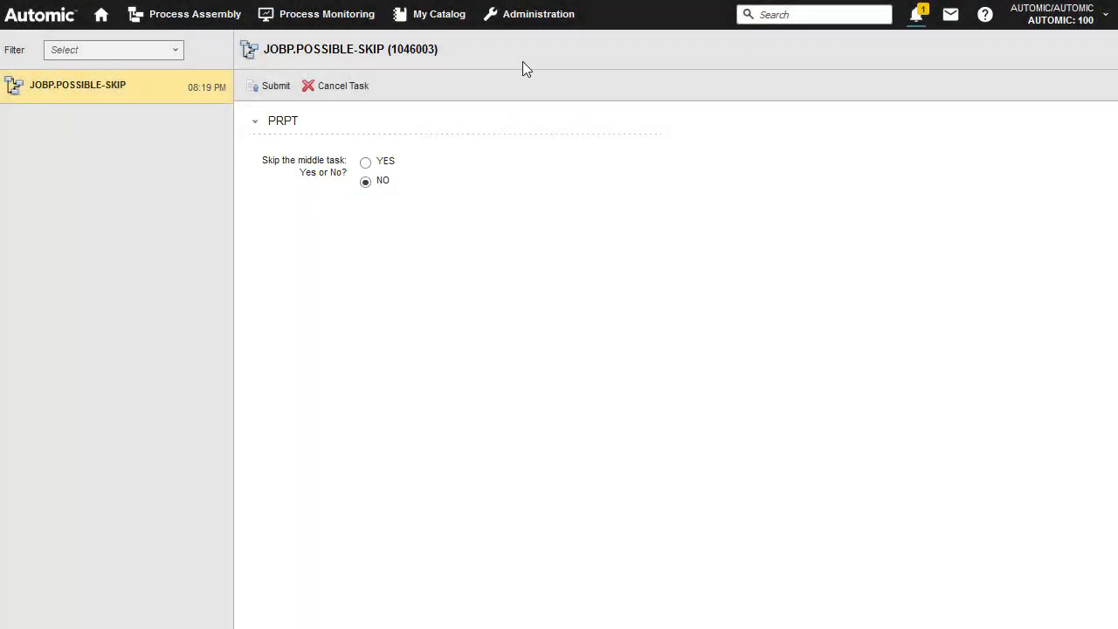
pyautogui.click(366, 162)
pyautogui.click(272, 88)
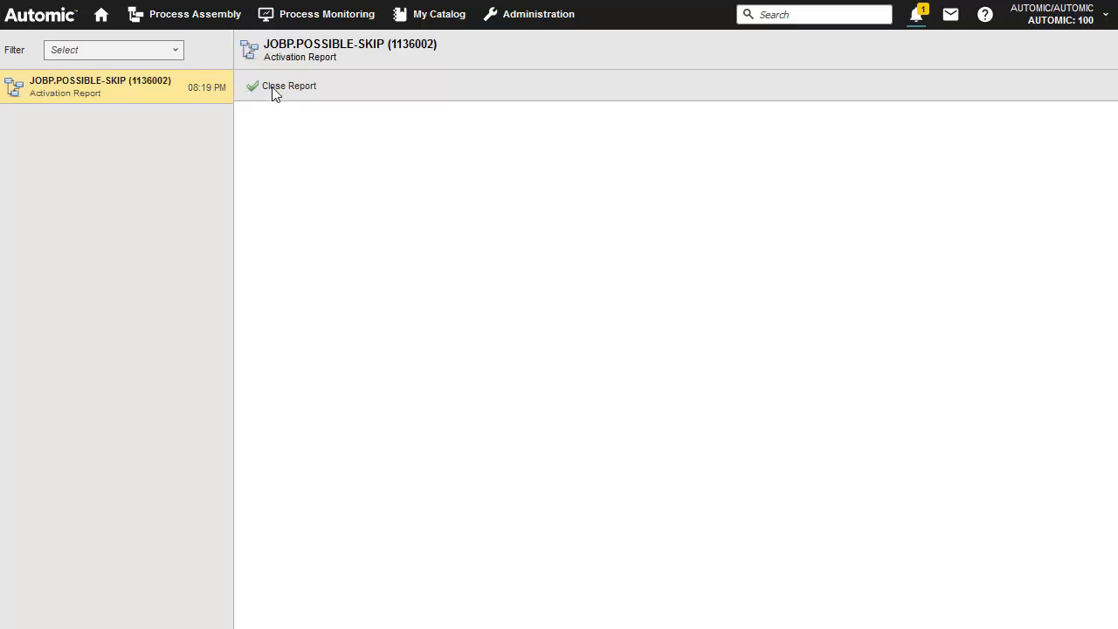
# - Open the last monitor of JOBP.POSSIBLE-SKIP from the TESTING folder and refresh it to check the status of its tasks
pyautogui.click(200, 23)
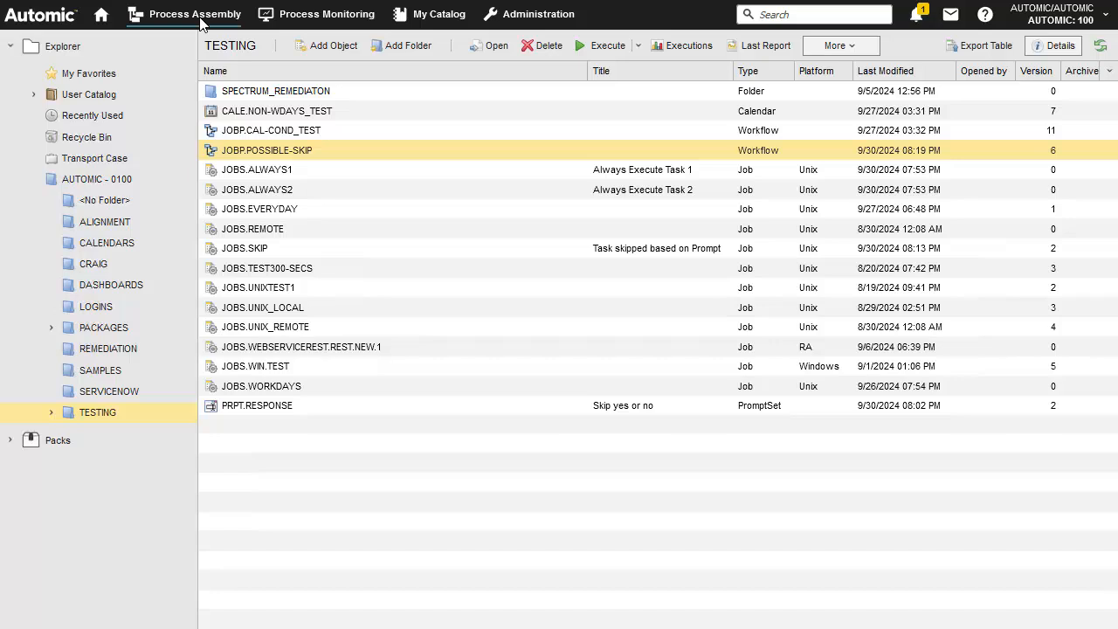
pyautogui.rightClick(363, 155)
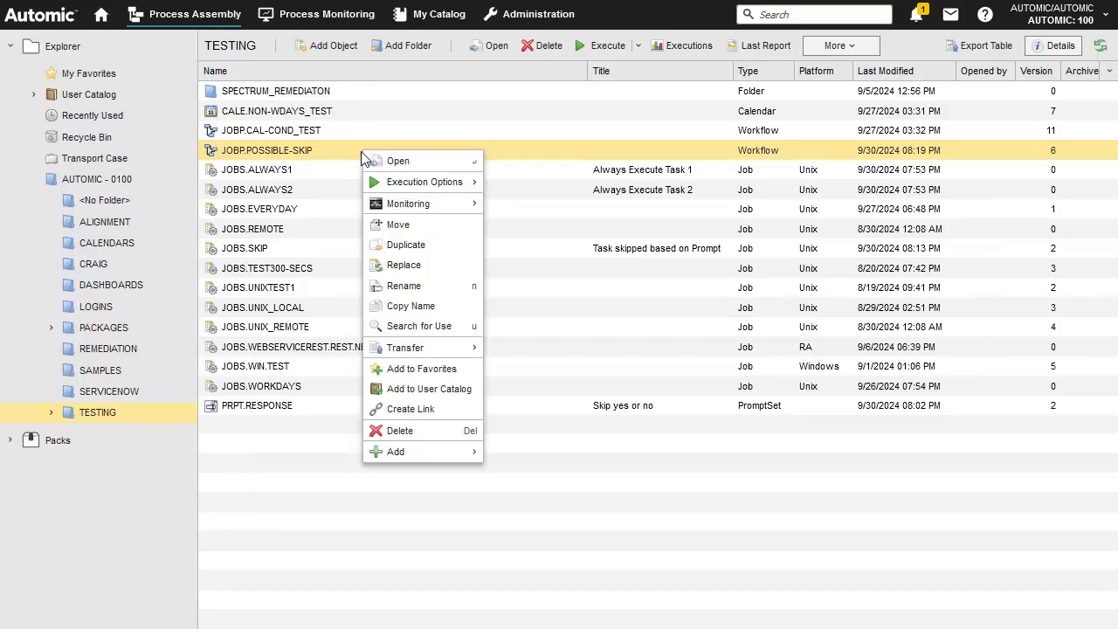
pyautogui.moveTo(408, 213)
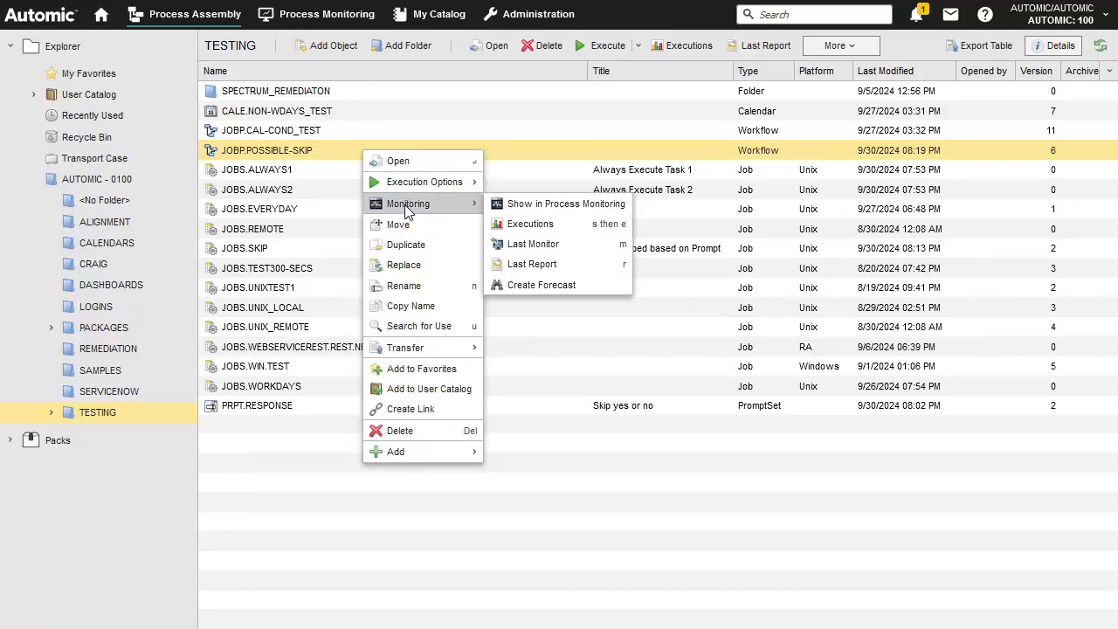
pyautogui.click(533, 243)
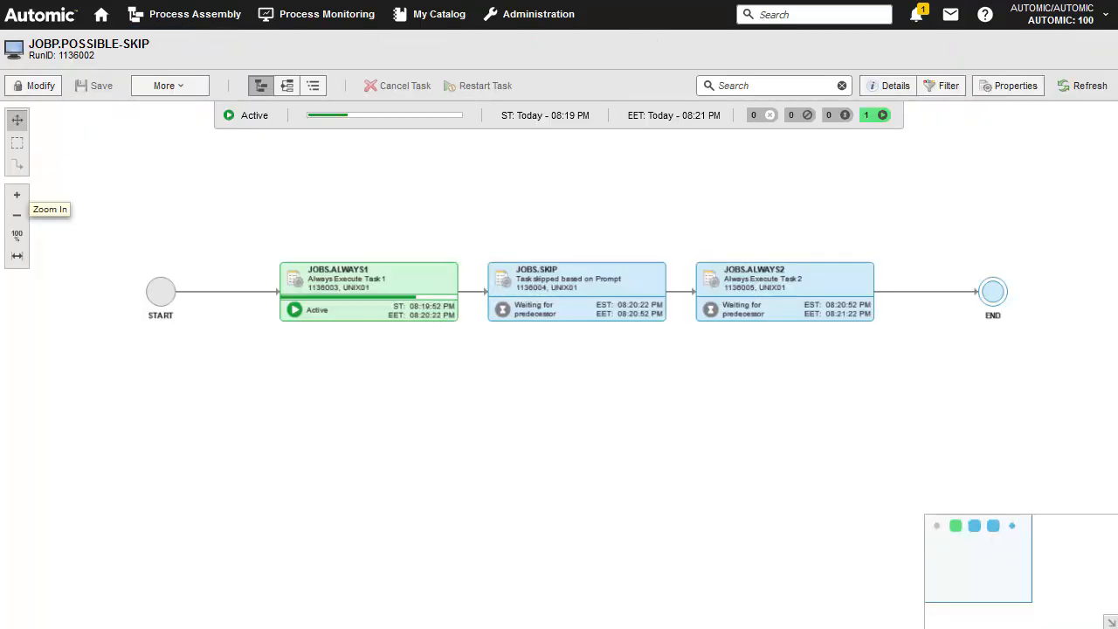
pyautogui.click(1082, 86)
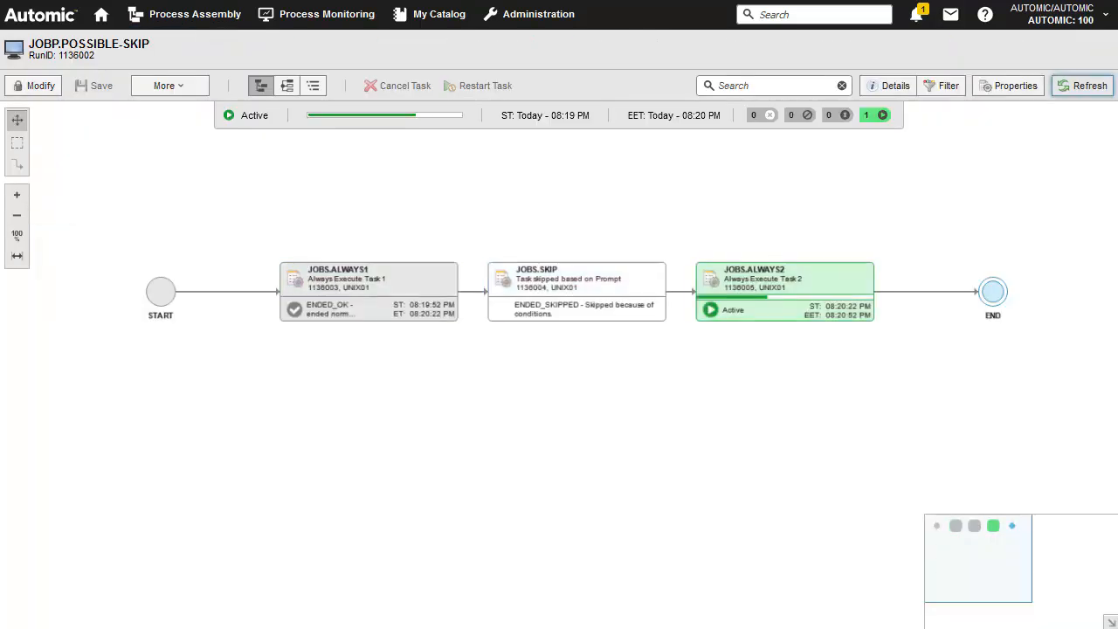